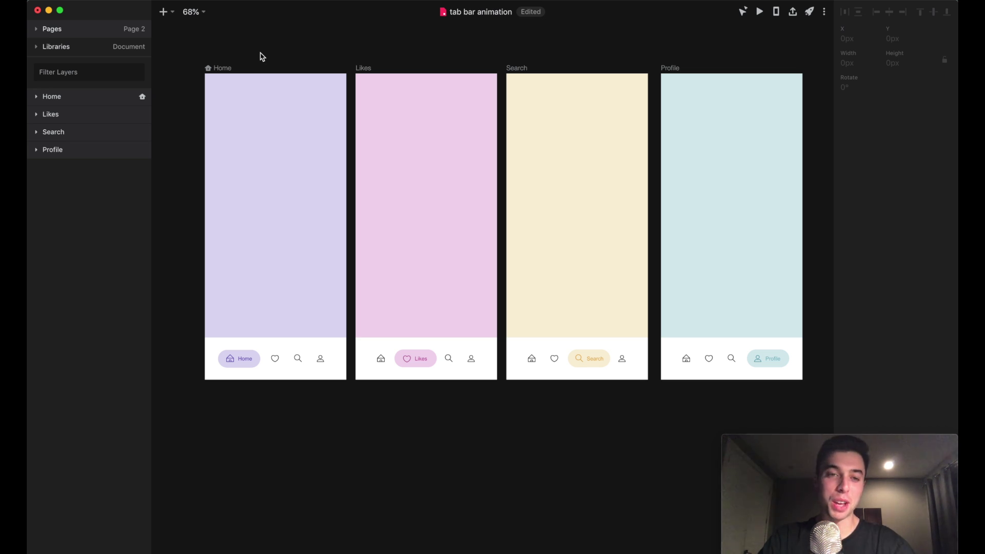
Paste the Home pill indicator and Home label into the Likes screen, layered just above Tab bg.
{"action": "scroll", "coordinate": [262, 57], "scroll_direction": "right", "scroll_amount": 2}
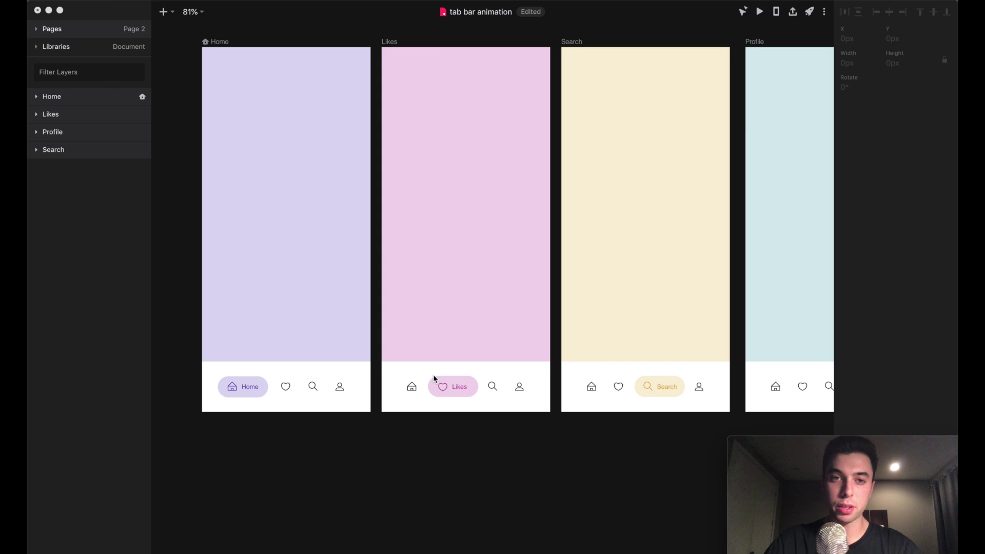
{"action": "left_click", "coordinate": [284, 300]}
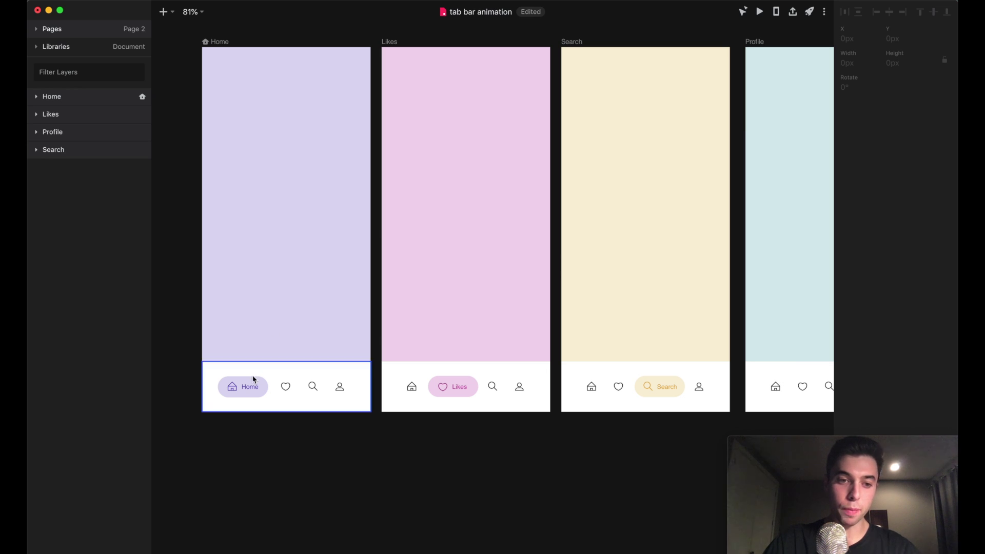
{"action": "left_click", "coordinate": [254, 389]}
{"action": "left_click", "coordinate": [254, 390], "text": "shift"}
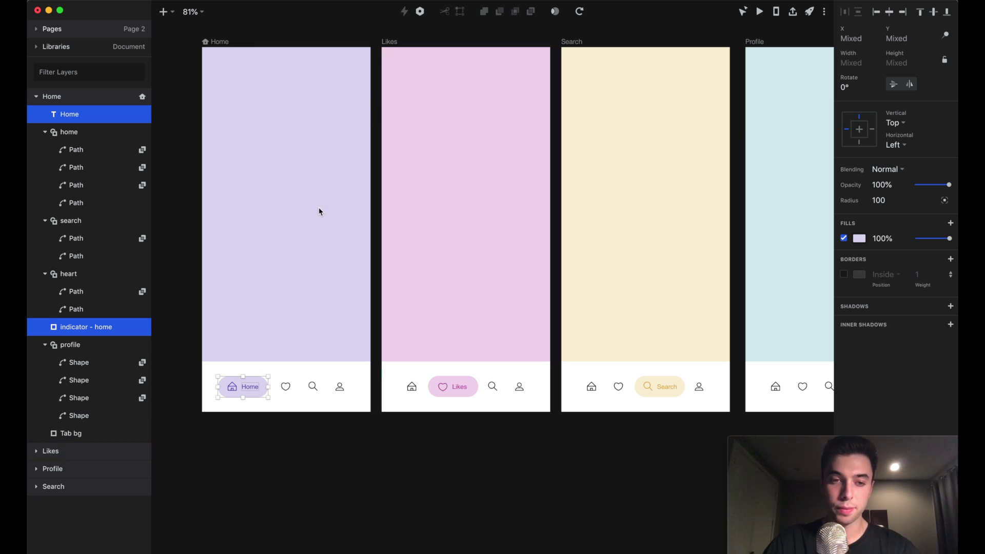
{"action": "left_click", "coordinate": [388, 42]}
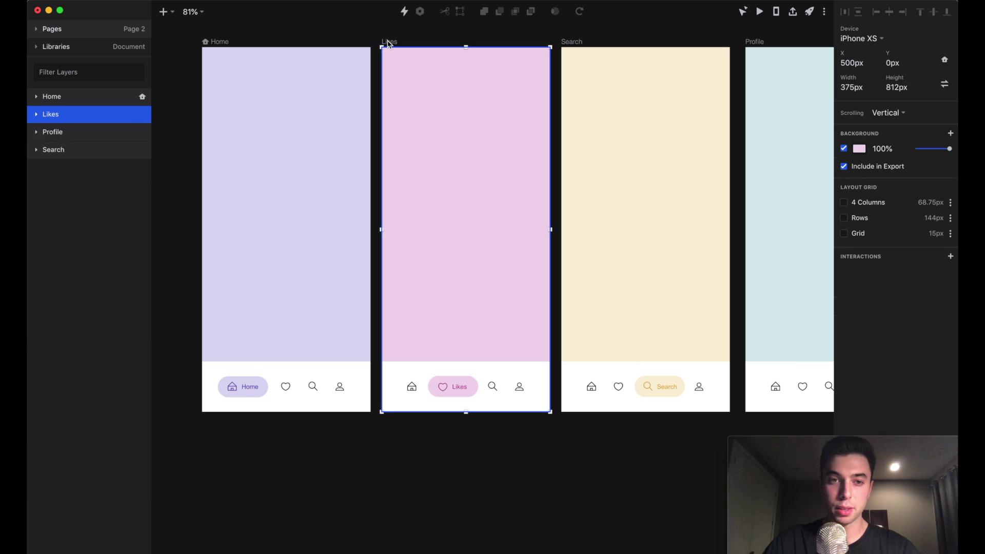
{"action": "key", "text": "super+v"}
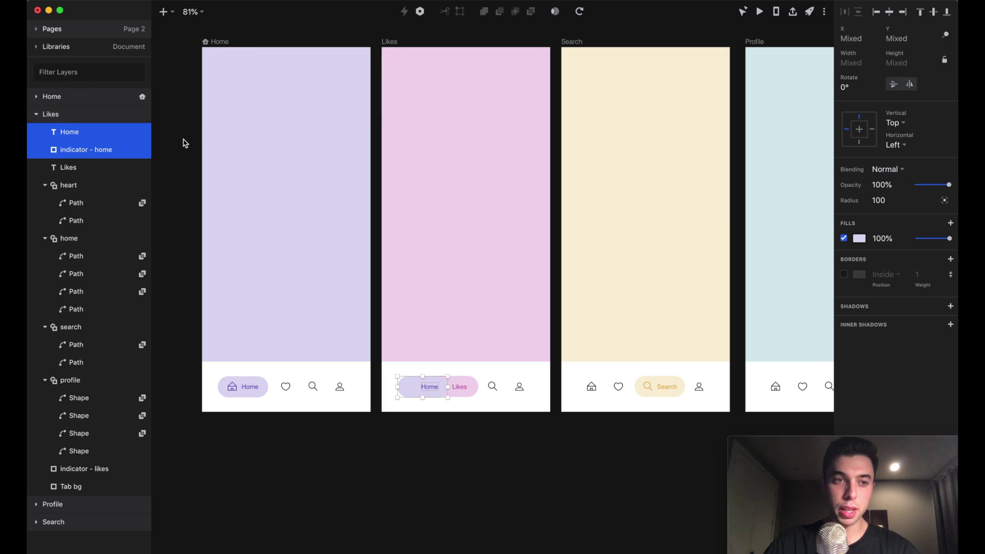
{"action": "left_click_drag", "start_coordinate": [117, 134], "coordinate": [104, 489]}
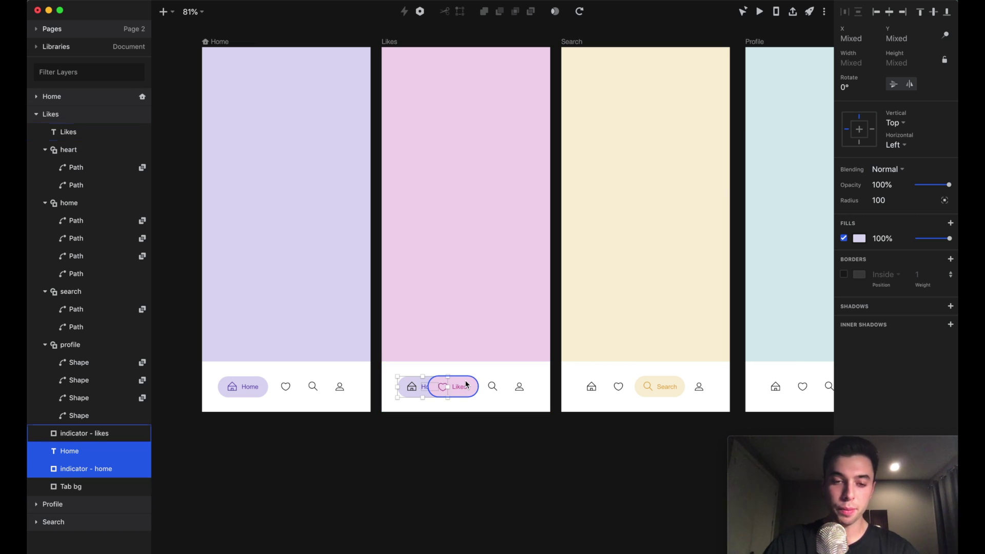
Narrow the copied Home pill on Likes and set its opacity to 0%.
{"action": "left_click", "coordinate": [417, 407]}
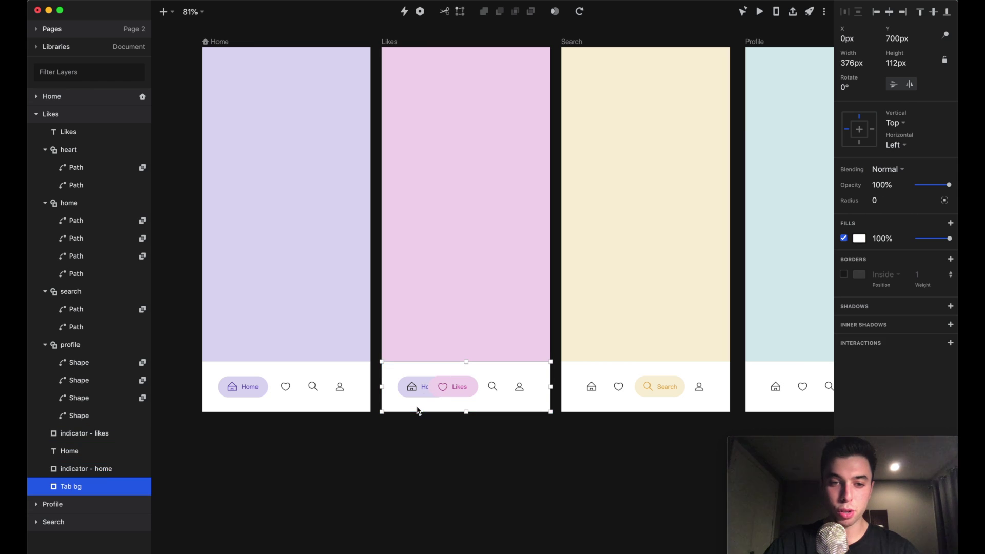
{"action": "left_click", "coordinate": [416, 400]}
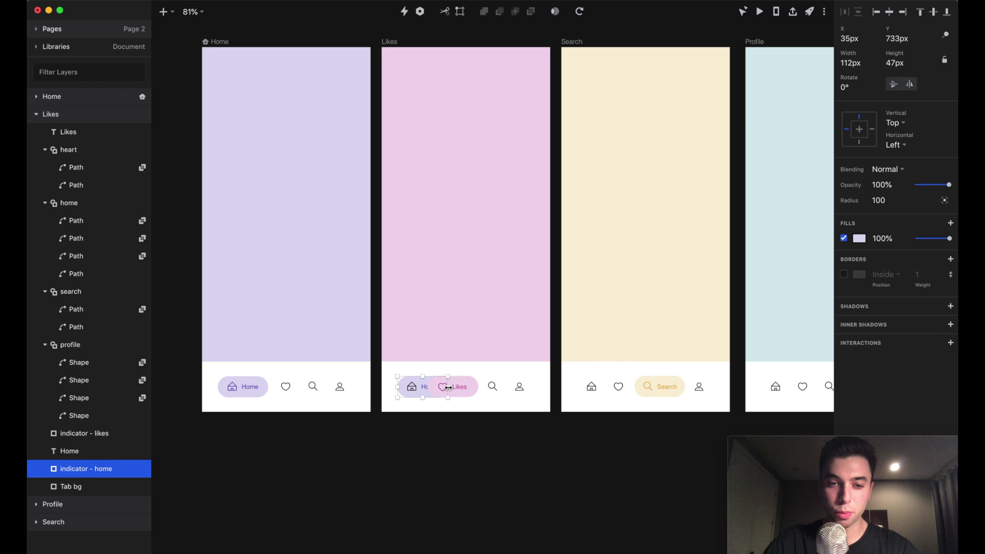
{"action": "left_click_drag", "start_coordinate": [448, 387], "coordinate": [404, 384]}
{"action": "scroll", "coordinate": [404, 393], "scroll_direction": "up", "scroll_amount": 5}
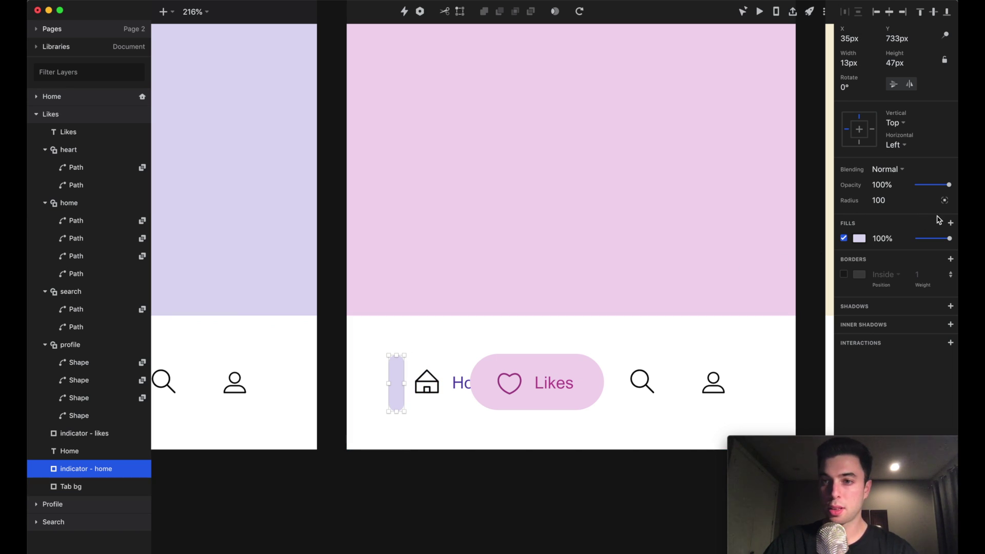
{"action": "left_click_drag", "start_coordinate": [949, 186], "coordinate": [906, 187]}
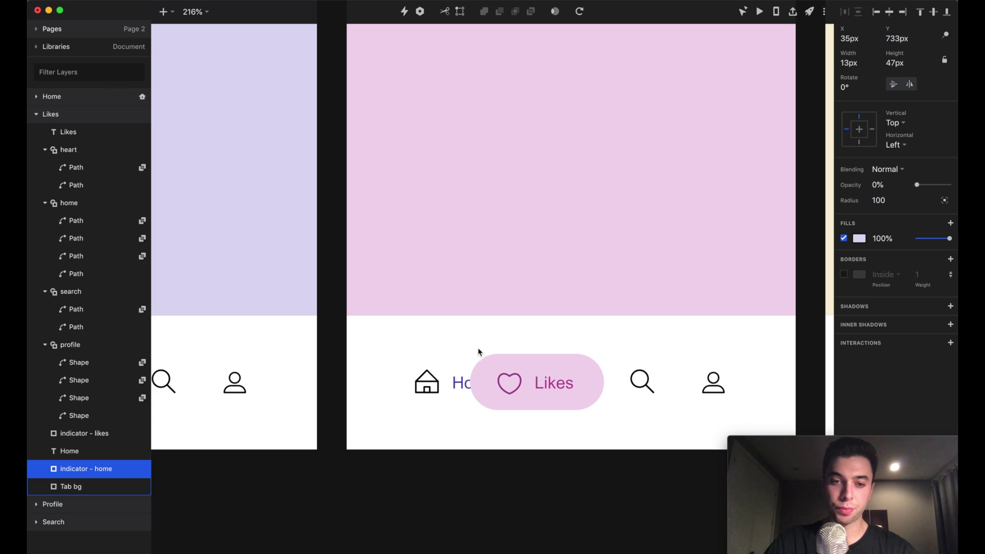
Shift the copied Home label left to x 68px and set its opacity to 0%.
{"action": "left_click", "coordinate": [461, 389]}
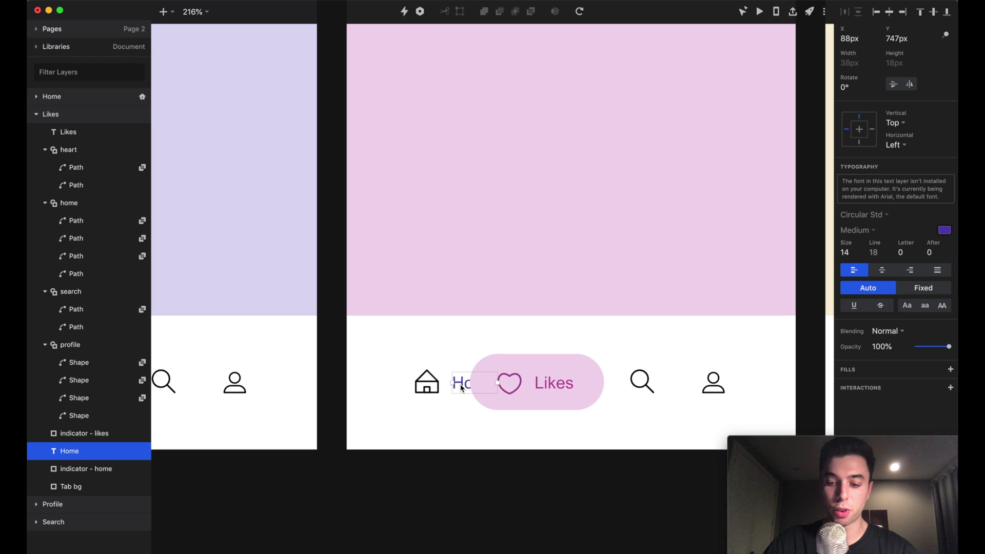
{"action": "key", "text": "shift+Left"}
{"action": "key", "text": "shift+Left"}
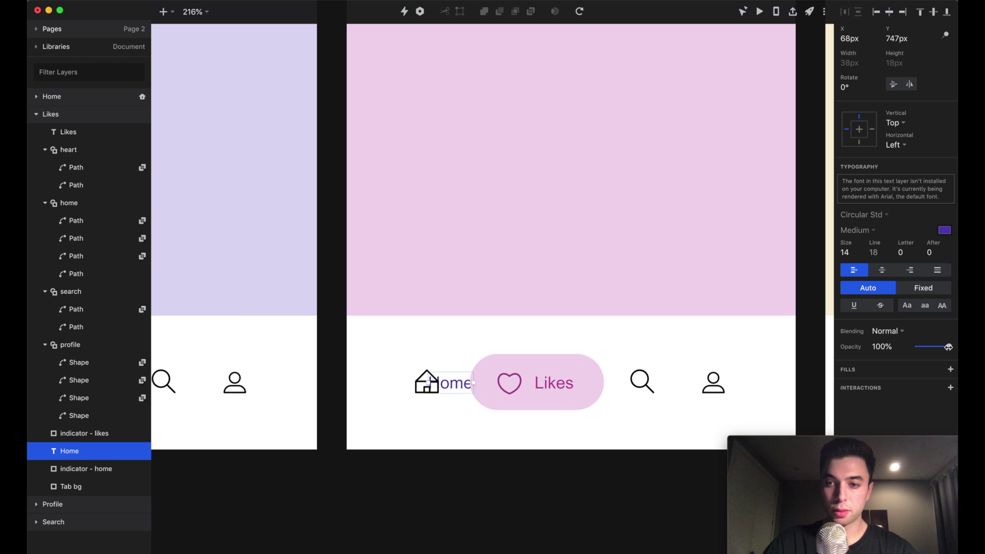
{"action": "left_click_drag", "start_coordinate": [949, 347], "coordinate": [900, 348]}
{"action": "scroll", "coordinate": [526, 308], "scroll_direction": "down", "scroll_amount": 5}
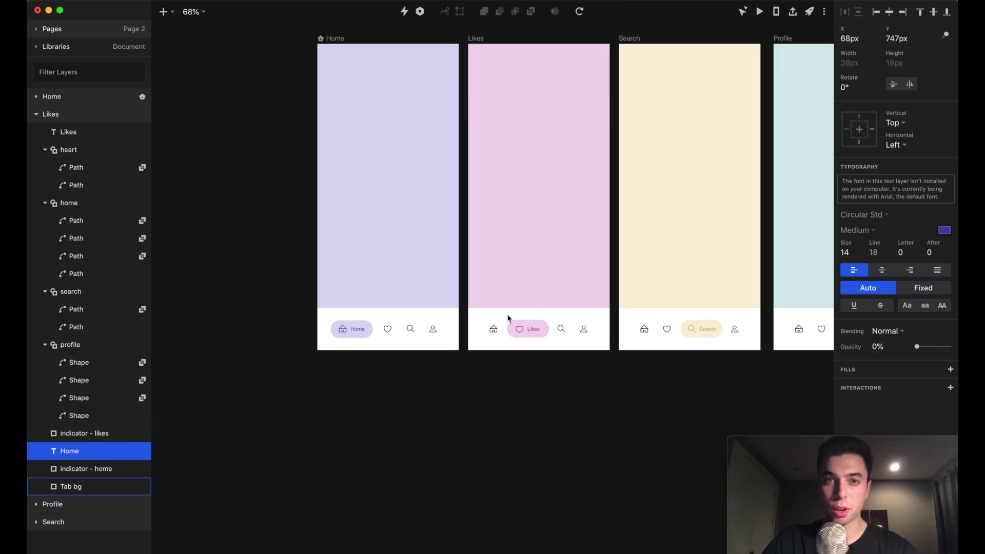
Paste the Likes pill and Likes label into the Home screen, just above Tab bg.
{"action": "scroll", "coordinate": [508, 318], "scroll_direction": "up", "scroll_amount": 1}
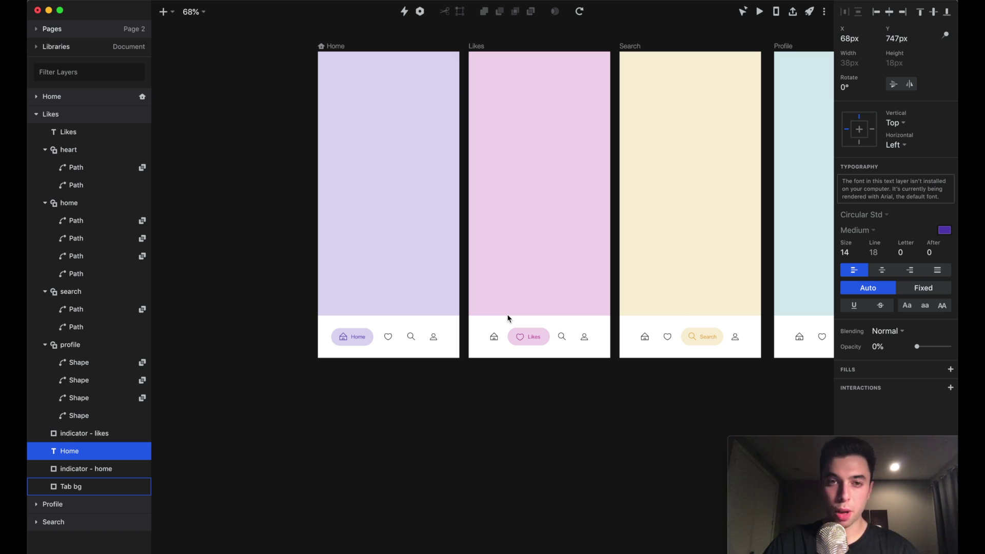
{"action": "left_click", "coordinate": [524, 334]}
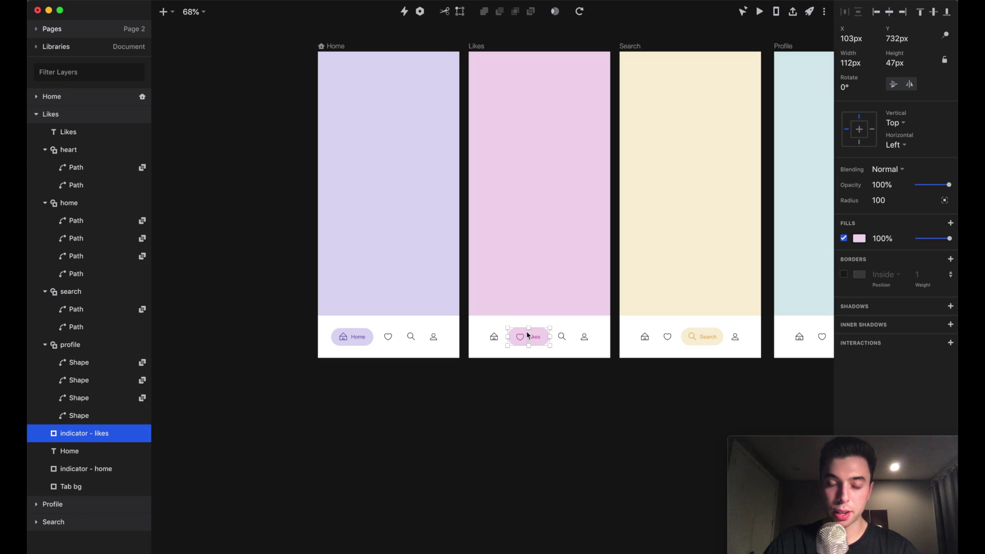
{"action": "left_click", "coordinate": [534, 340], "text": "shift"}
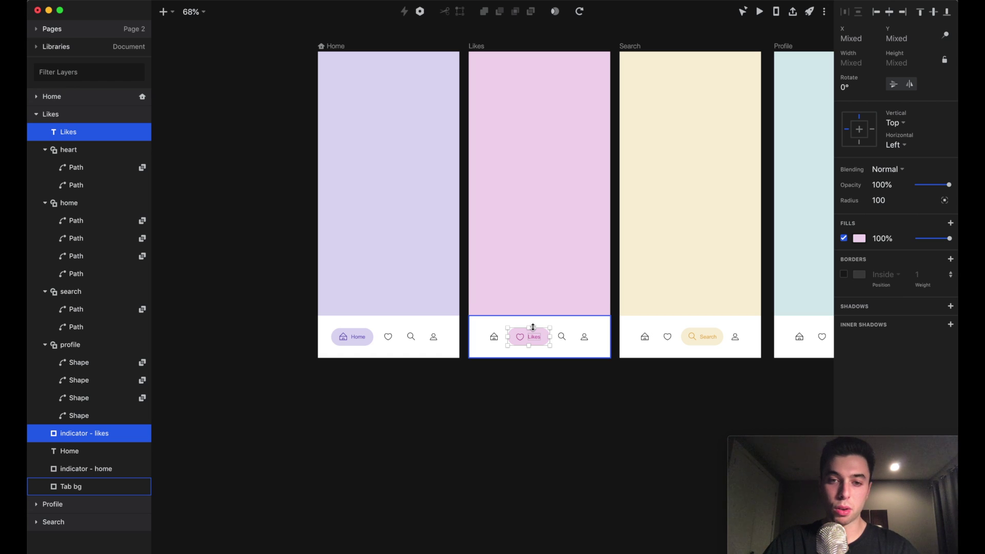
{"action": "left_click", "coordinate": [336, 48]}
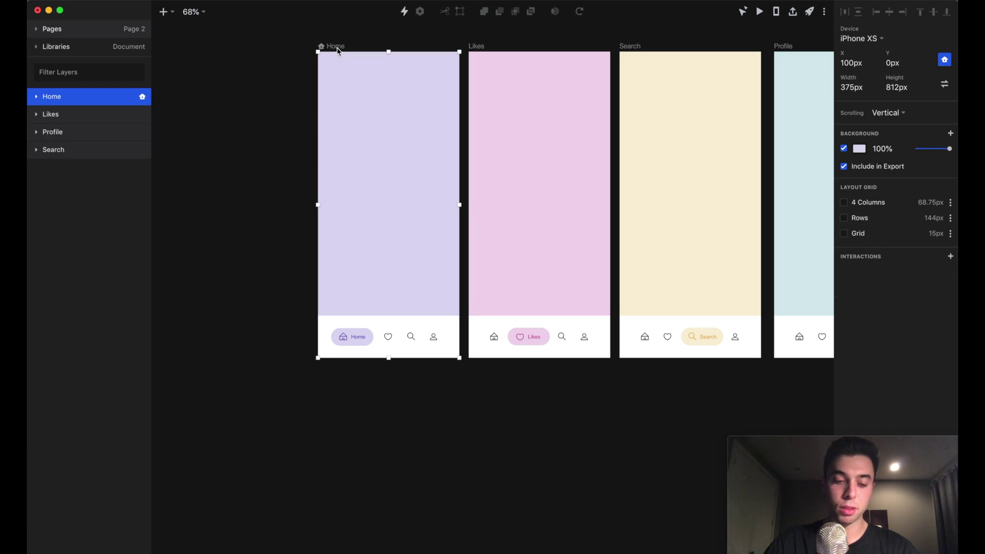
{"action": "key", "text": "cmd+v"}
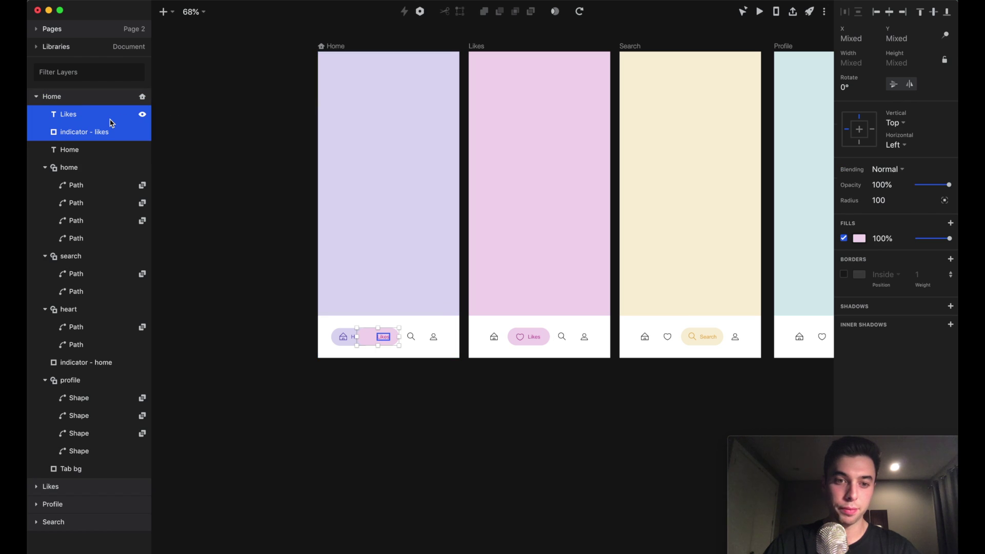
{"action": "left_click_drag", "start_coordinate": [99, 122], "coordinate": [87, 468]}
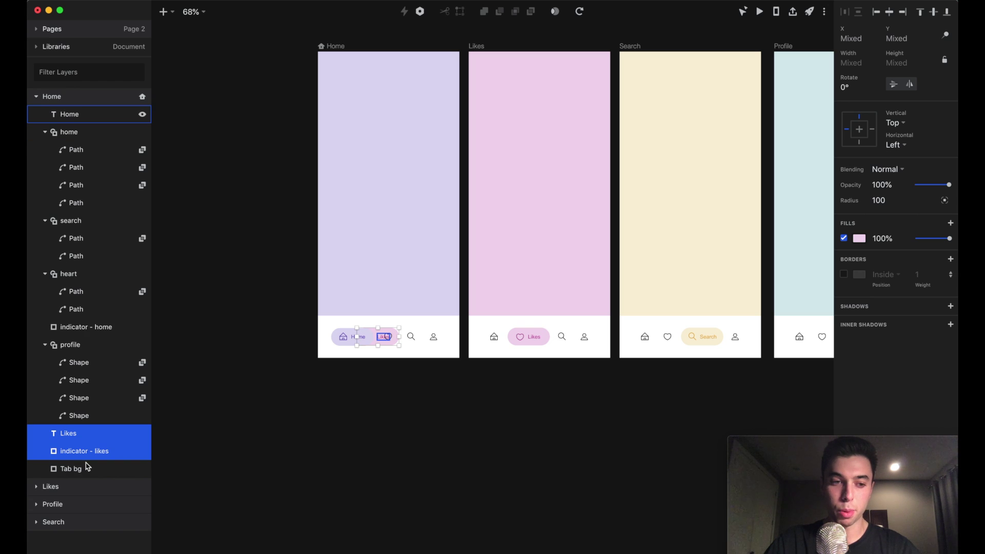
{"action": "left_click", "coordinate": [393, 358]}
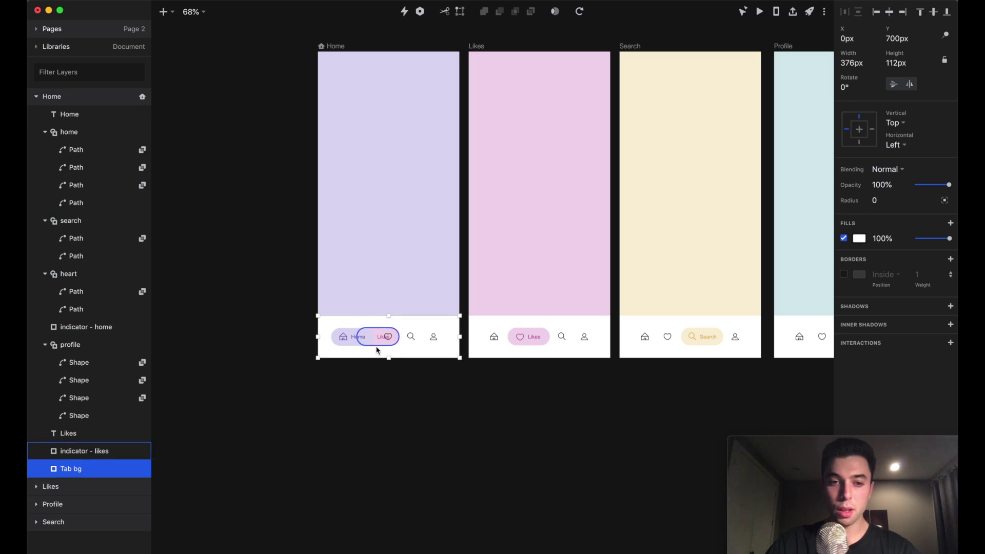
{"action": "scroll", "coordinate": [376, 349], "scroll_direction": "up", "scroll_amount": 5}
Narrow the copied Likes pill on Home from its left edge and set its opacity to 0%.
{"action": "left_click", "coordinate": [382, 339]}
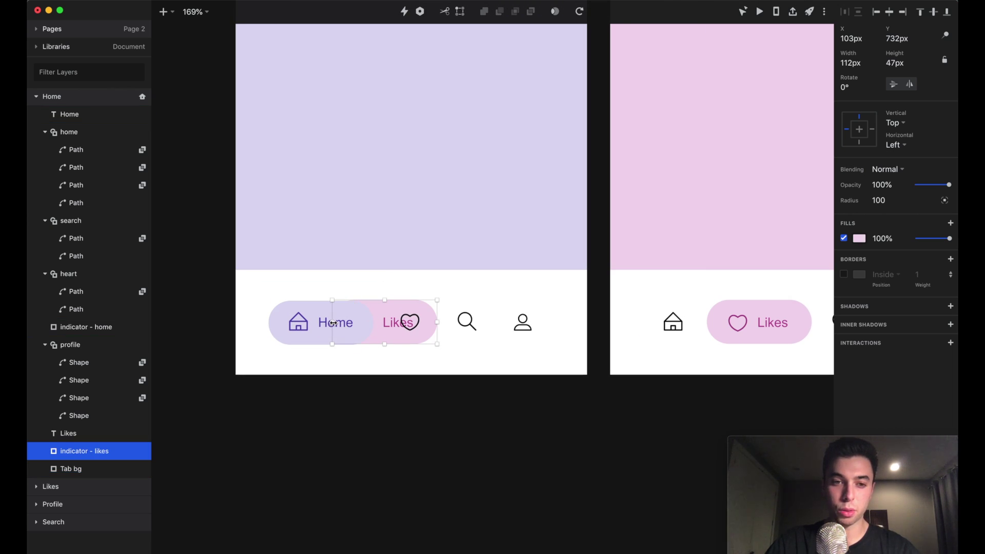
{"action": "left_click_drag", "start_coordinate": [333, 322], "coordinate": [427, 321]}
{"action": "left_click_drag", "start_coordinate": [949, 184], "coordinate": [908, 186]}
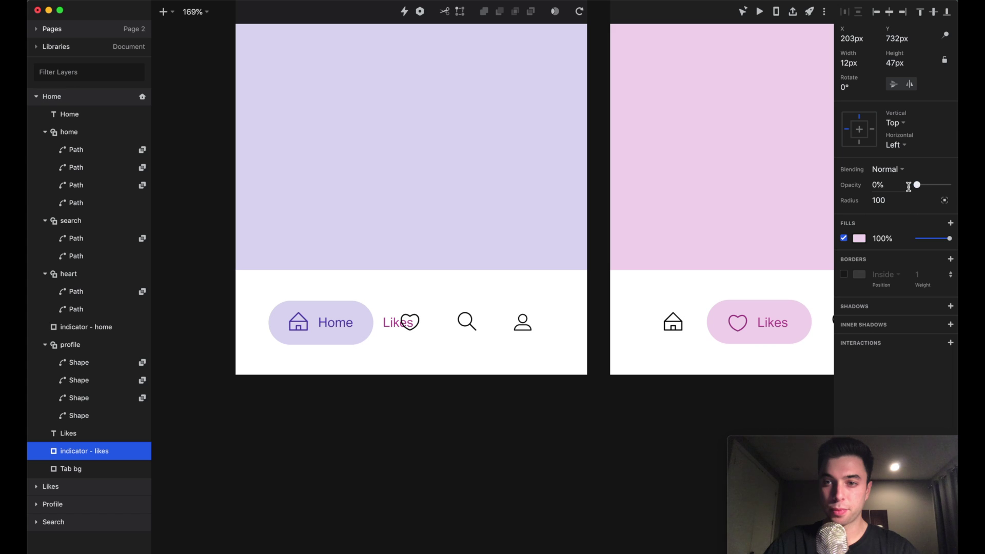
Move the copied Likes label 20px right to x 177px and set its opacity to 0%.
{"action": "left_click", "coordinate": [390, 323]}
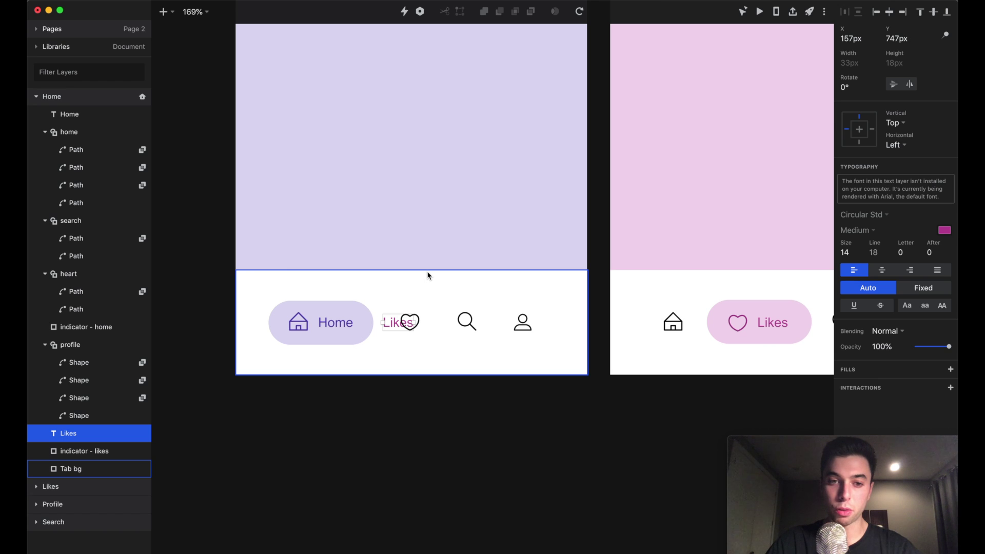
{"action": "key", "text": "shift+Right"}
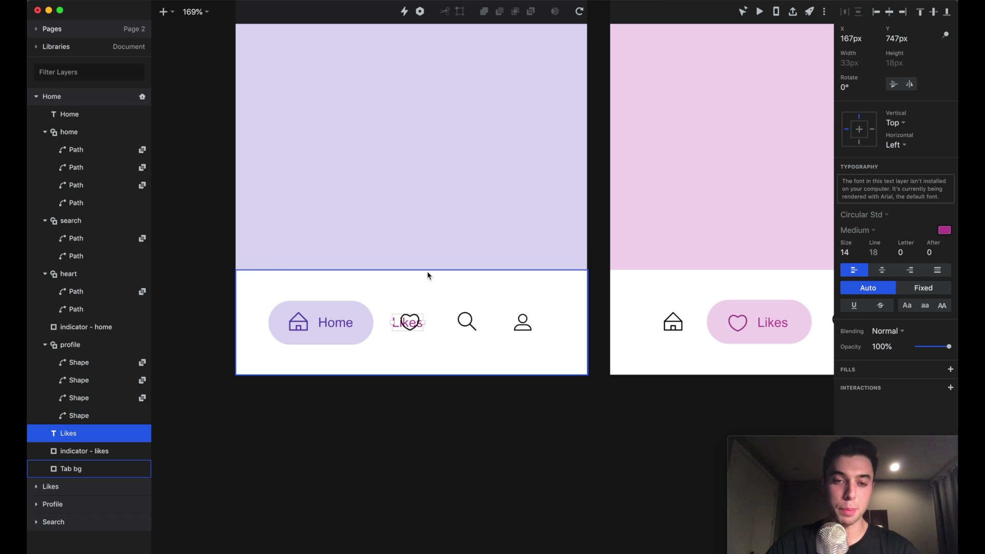
{"action": "key", "text": "shift+Right"}
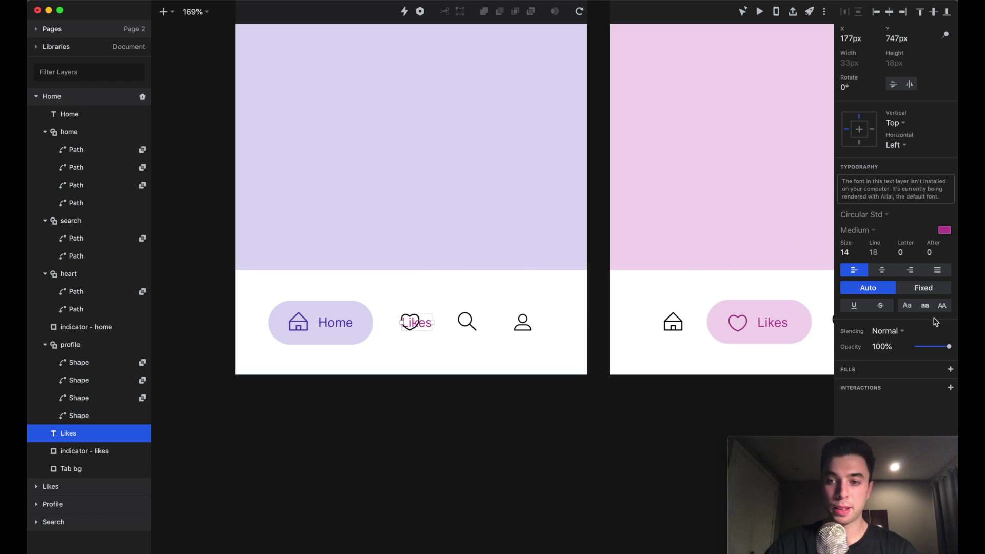
{"action": "left_click_drag", "start_coordinate": [949, 347], "coordinate": [914, 352]}
{"action": "scroll", "coordinate": [445, 353], "scroll_direction": "down", "scroll_amount": 5}
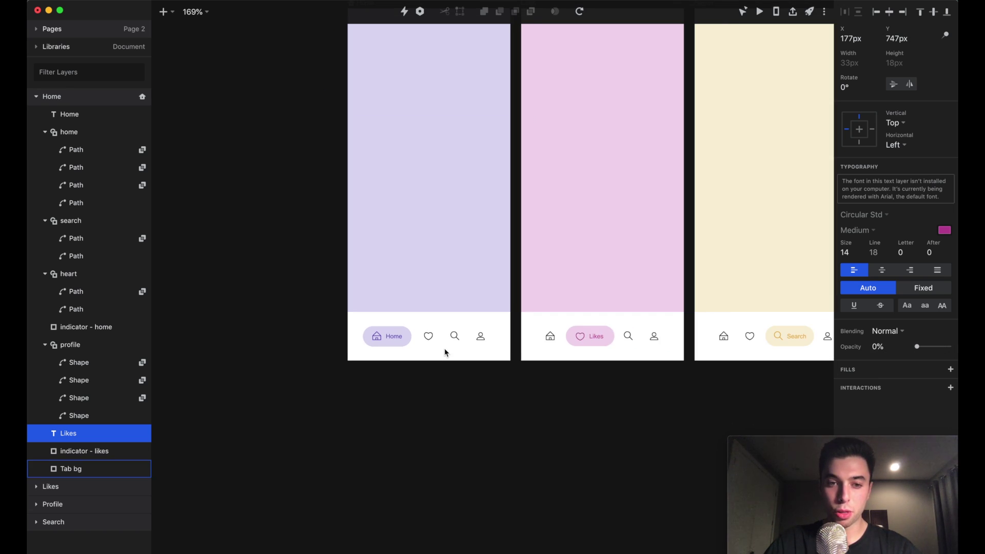
{"action": "scroll", "coordinate": [427, 290], "scroll_direction": "up", "scroll_amount": 2}
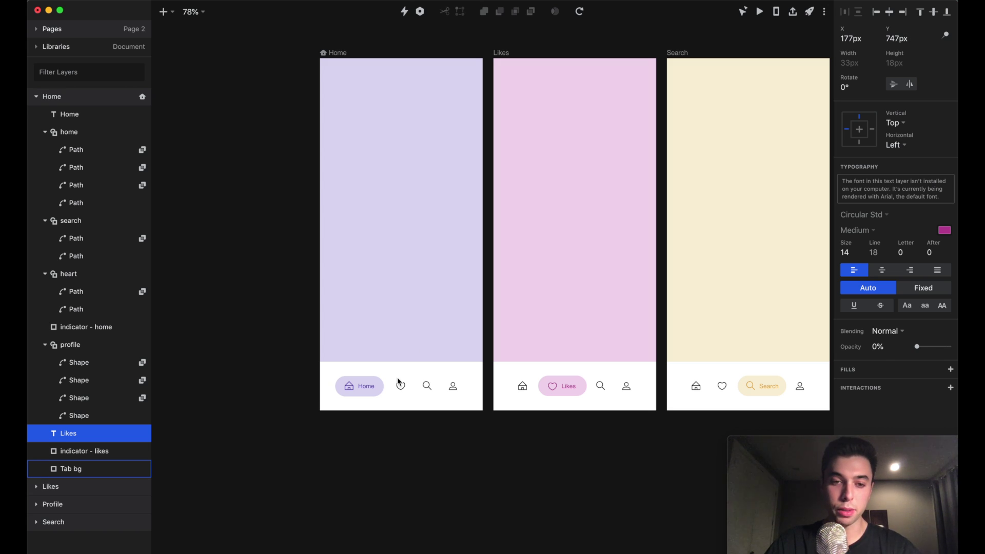
{"action": "scroll", "coordinate": [361, 291], "scroll_direction": "up", "scroll_amount": 1}
{"action": "scroll", "coordinate": [361, 291], "scroll_direction": "right", "scroll_amount": 1}
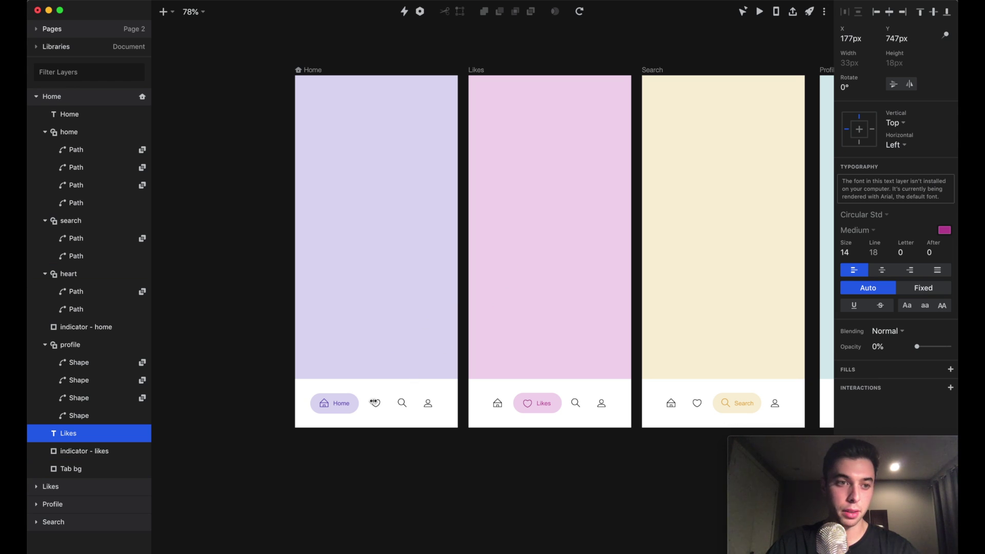
Link the Home screen's heart icon to Likes with a tap Motion transition.
{"action": "left_click", "coordinate": [104, 276]}
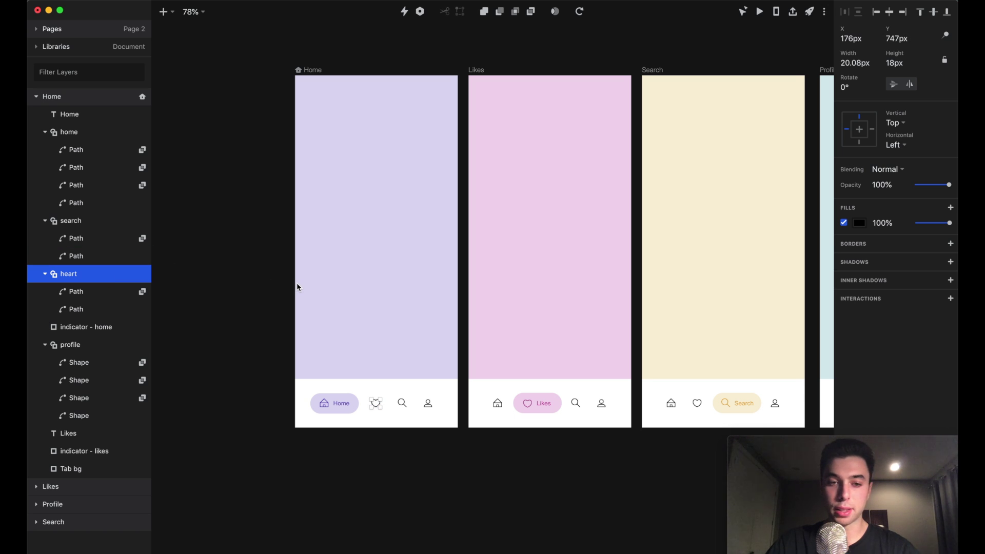
{"action": "key", "text": "w"}
{"action": "left_click", "coordinate": [504, 197]}
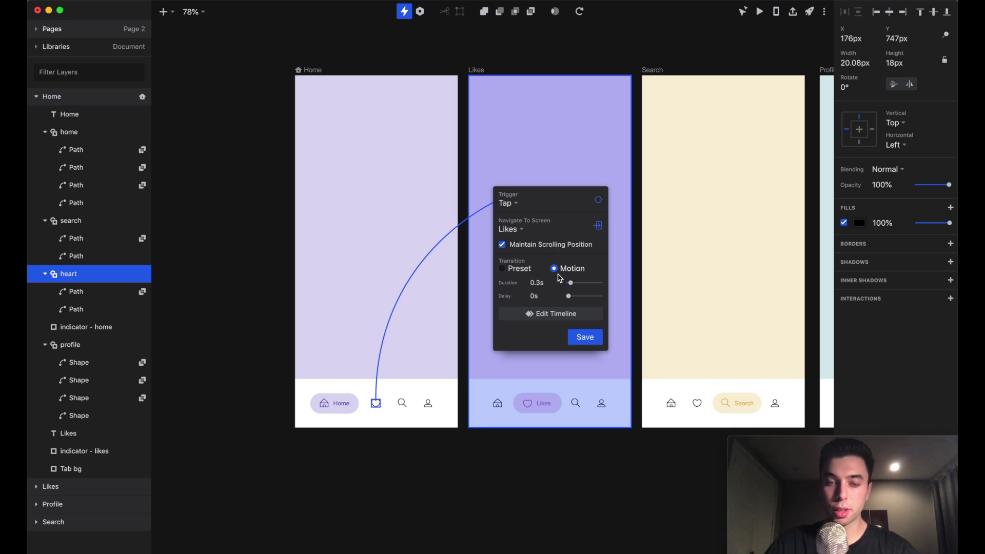
{"action": "left_click", "coordinate": [585, 338]}
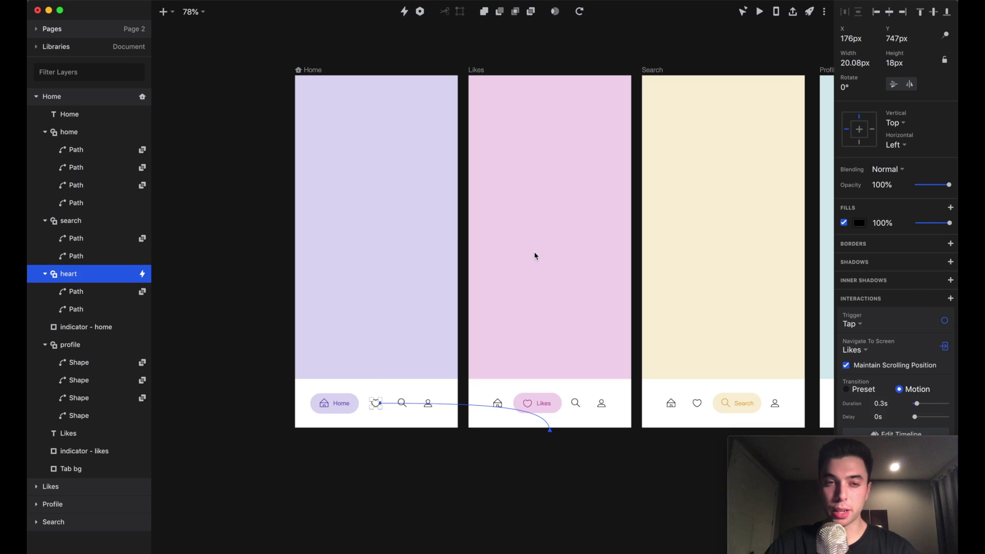
Link the Likes screen's home icon back to Home with a tap Motion transition.
{"action": "left_click", "coordinate": [498, 406]}
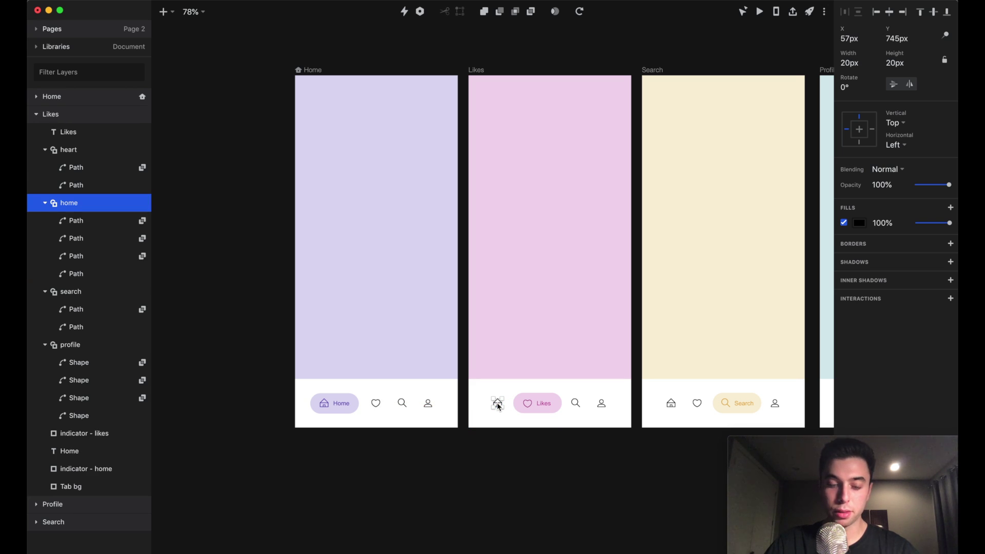
{"action": "key", "text": "i"}
{"action": "left_click_drag", "start_coordinate": [499, 405], "coordinate": [421, 312]}
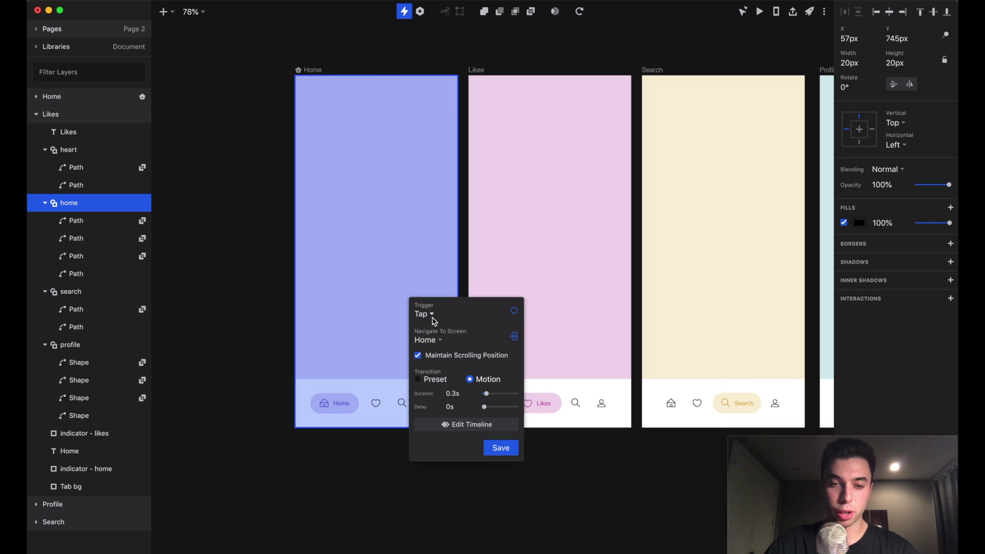
{"action": "left_click", "coordinate": [497, 447]}
{"action": "left_click", "coordinate": [314, 73]}
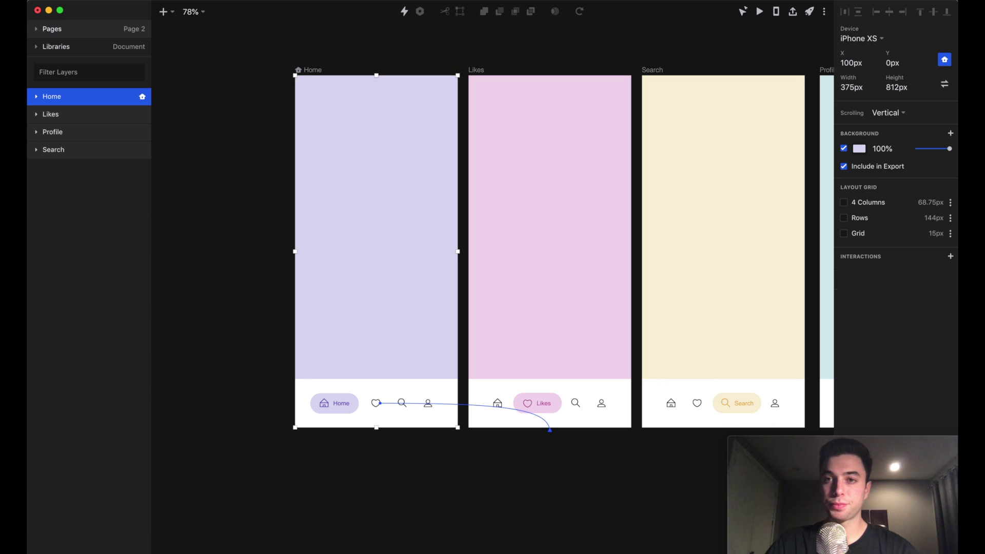
{"action": "left_click", "coordinate": [760, 12]}
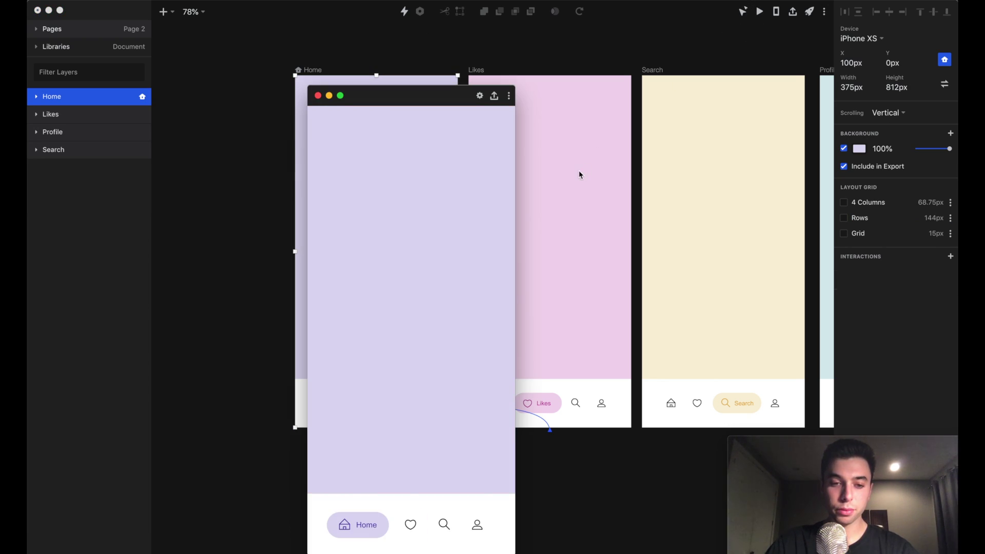
{"action": "left_click_drag", "start_coordinate": [408, 96], "coordinate": [404, 51]}
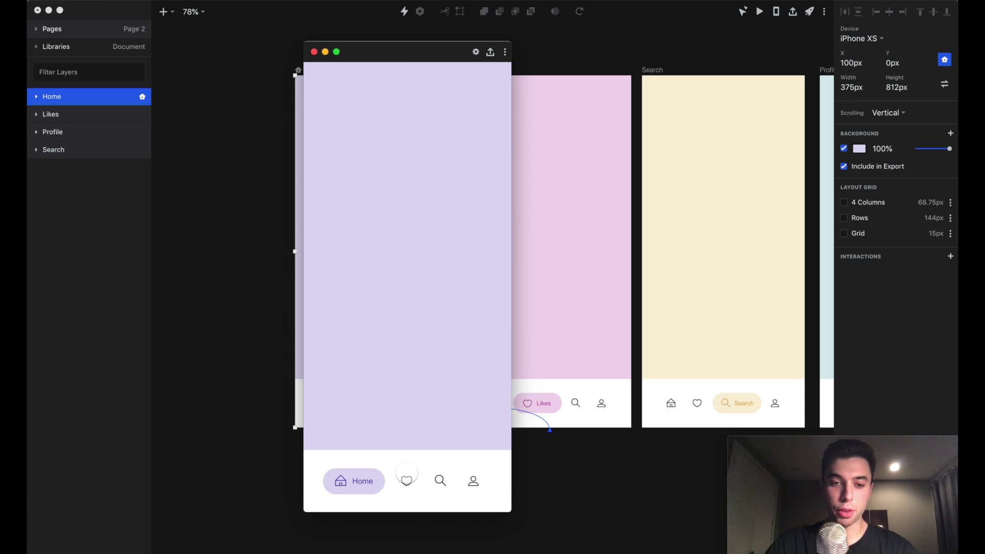
{"action": "left_click", "coordinate": [407, 480]}
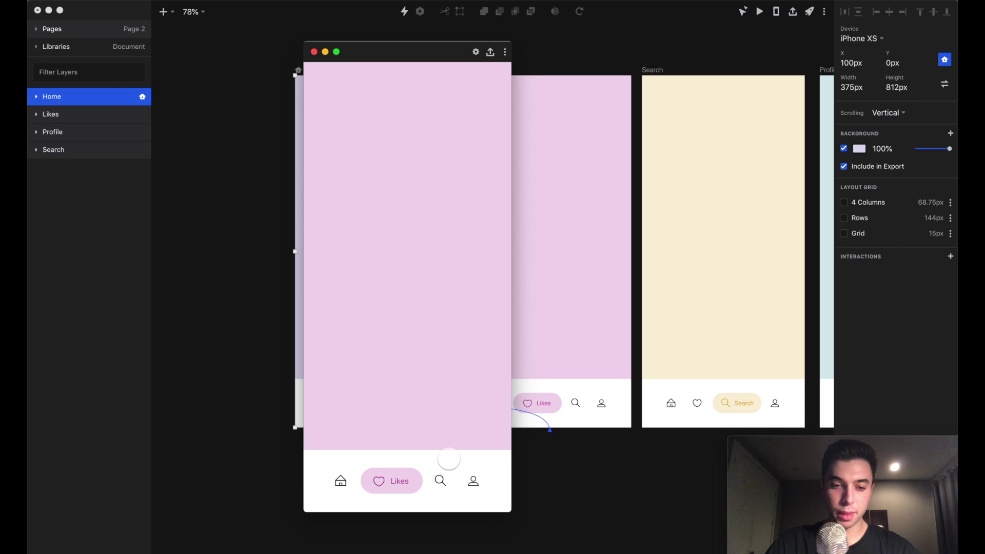
{"action": "left_click", "coordinate": [341, 480]}
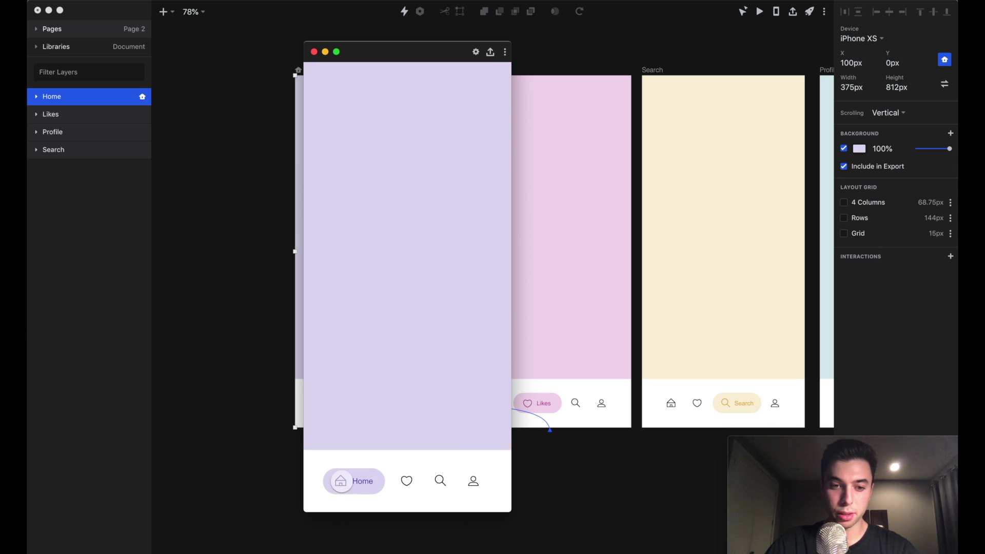
{"action": "left_click", "coordinate": [409, 481]}
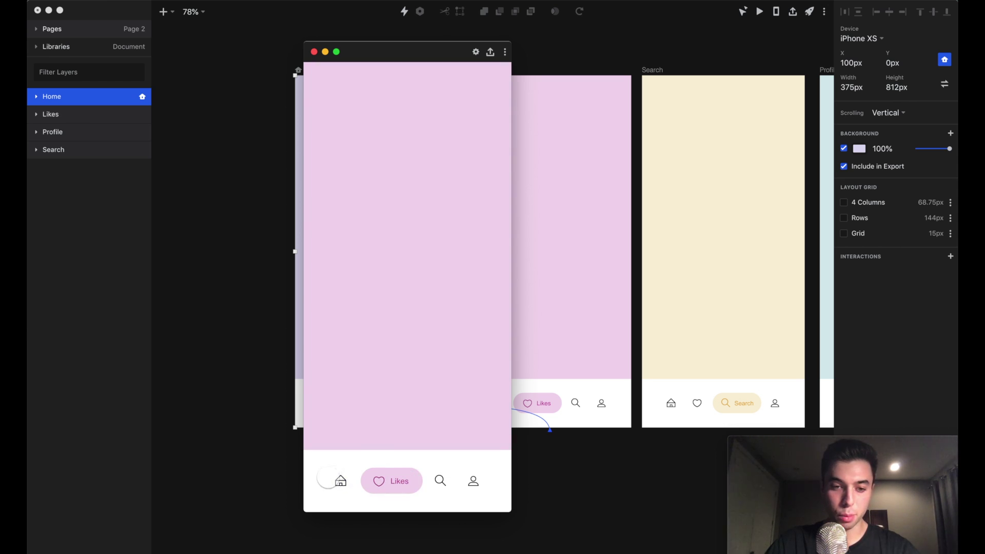
{"action": "left_click", "coordinate": [340, 480]}
{"action": "left_click", "coordinate": [405, 481]}
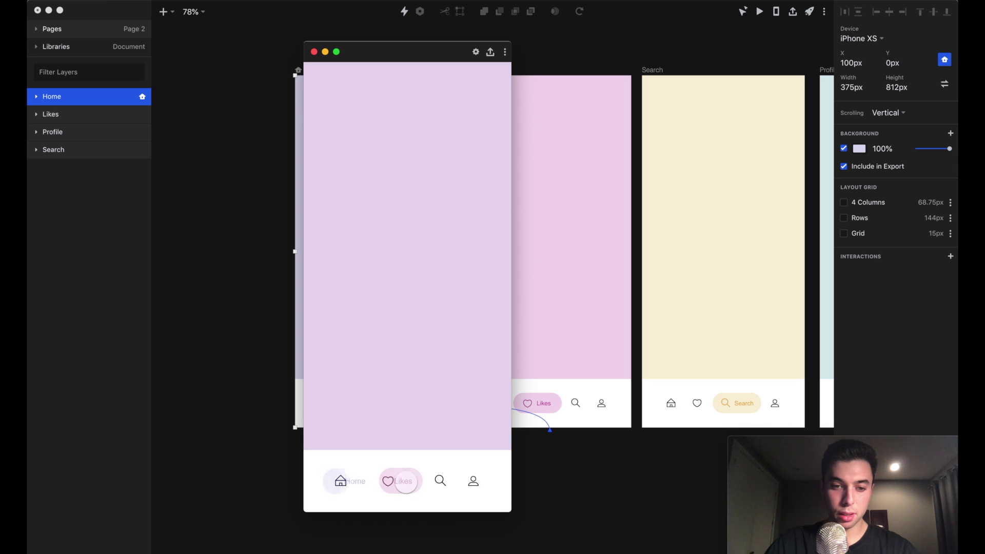
{"action": "left_click", "coordinate": [340, 481]}
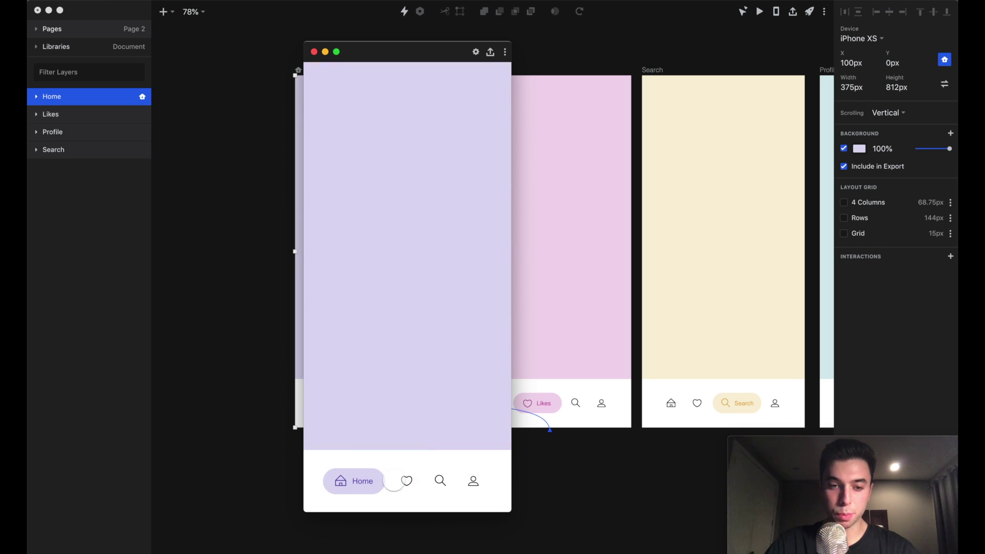
{"action": "left_click", "coordinate": [406, 482]}
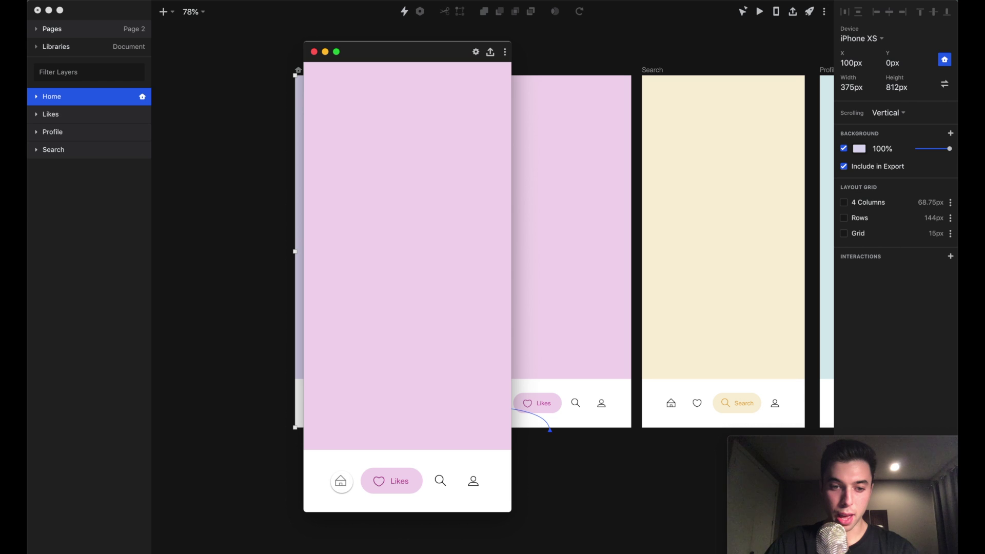
{"action": "left_click", "coordinate": [341, 481]}
{"action": "left_click", "coordinate": [404, 481]}
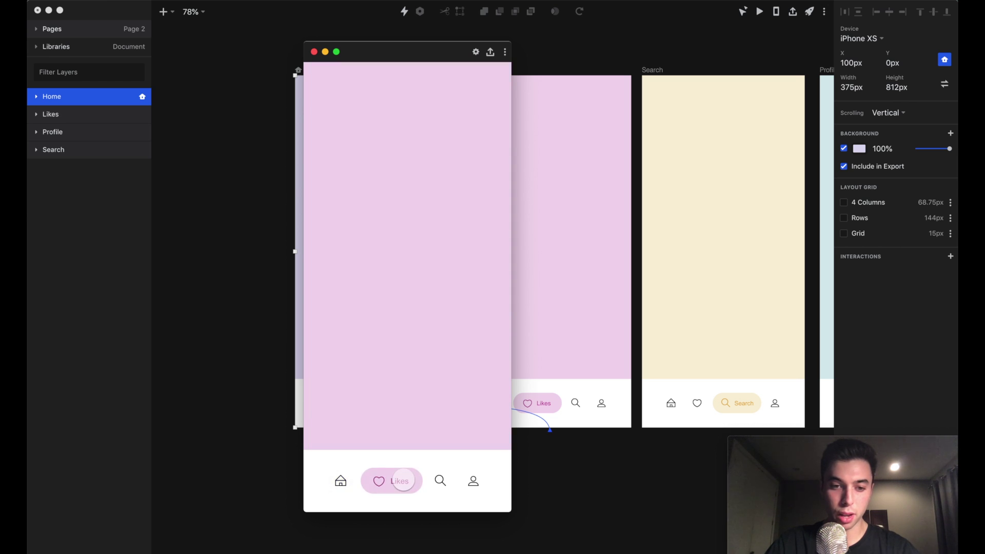
{"action": "left_click", "coordinate": [341, 481]}
{"action": "left_click", "coordinate": [408, 481]}
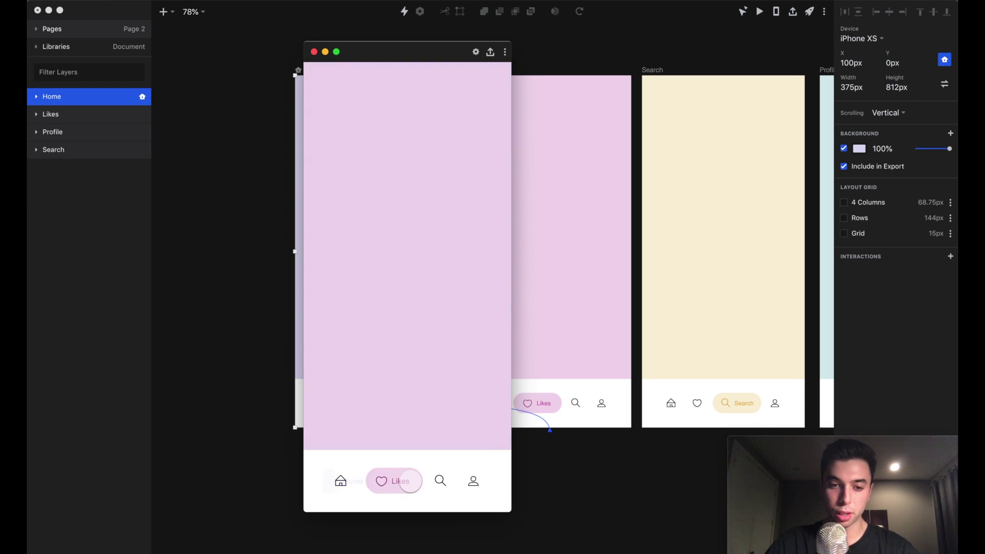
{"action": "left_click", "coordinate": [313, 51]}
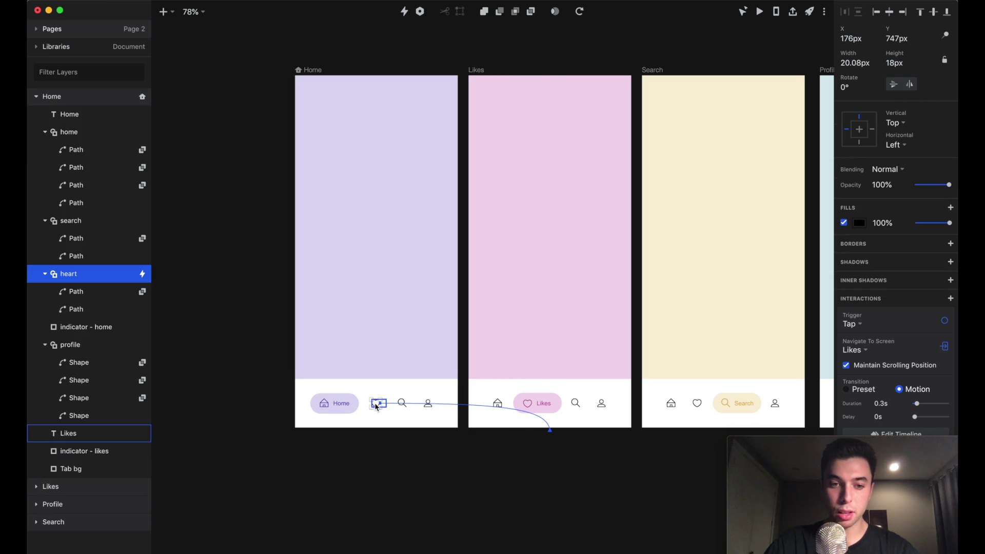
In the Home → Likes timeline, stretch the Home label's animation to span 0 to 0.3s.
{"action": "left_click", "coordinate": [871, 433]}
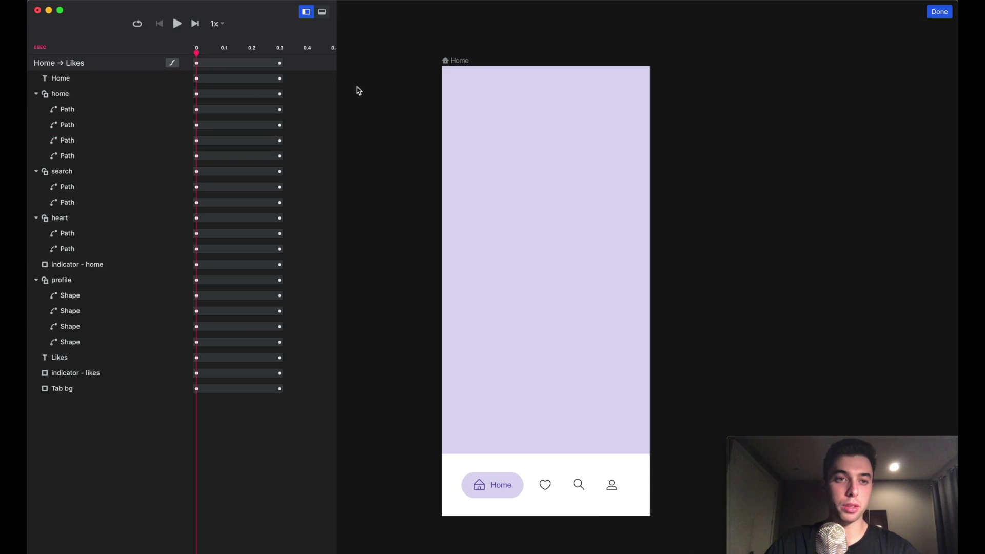
{"action": "left_click_drag", "start_coordinate": [198, 51], "coordinate": [220, 103]}
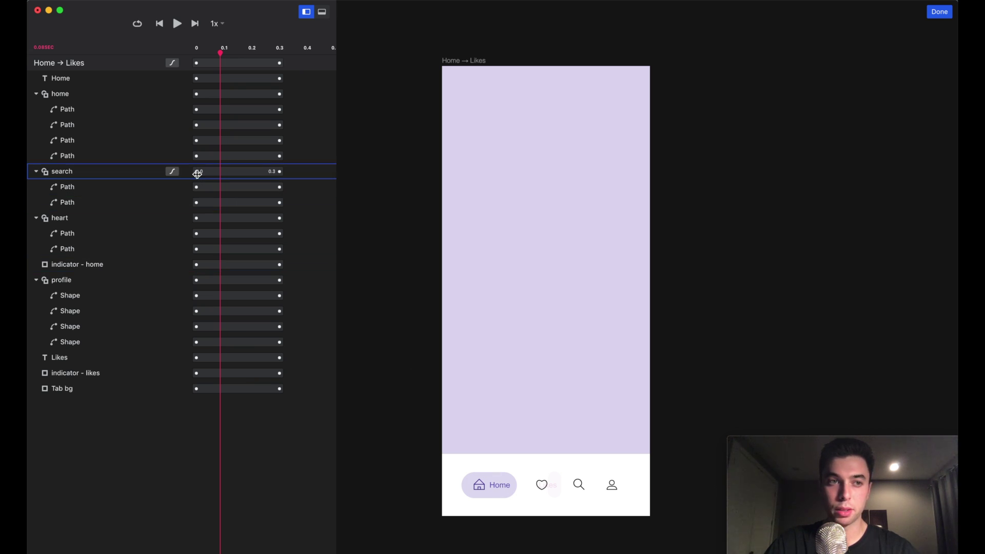
{"action": "left_click", "coordinate": [104, 81]}
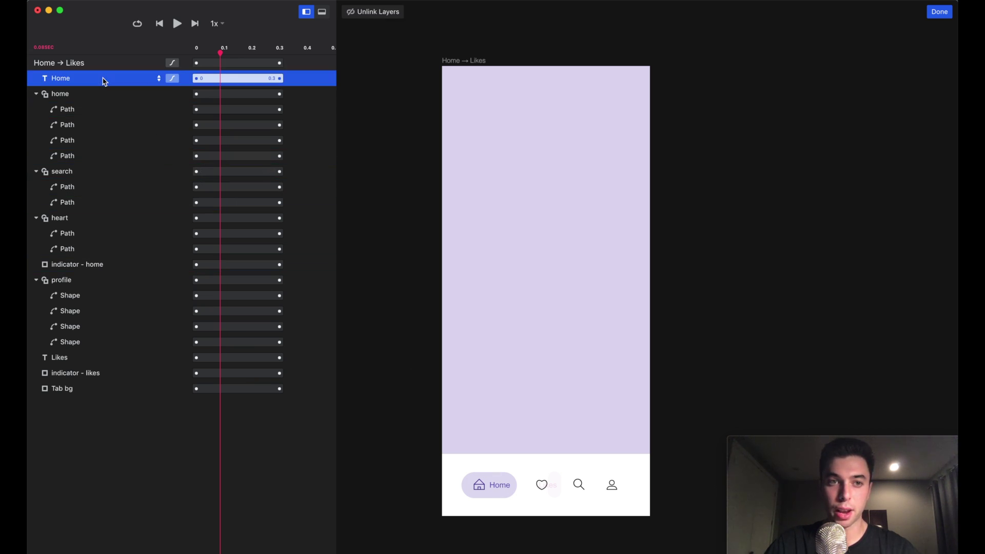
{"action": "mouse_move", "coordinate": [281, 79]}
{"action": "left_mouse_down"}
{"action": "mouse_move", "coordinate": [242, 79]}
{"action": "mouse_move", "coordinate": [210, 51]}
{"action": "mouse_move", "coordinate": [262, 51]}
{"action": "mouse_move", "coordinate": [196, 65]}
{"action": "mouse_move", "coordinate": [299, 76]}
{"action": "mouse_move", "coordinate": [211, 75]}
{"action": "mouse_move", "coordinate": [283, 87]}
{"action": "left_mouse_up"}
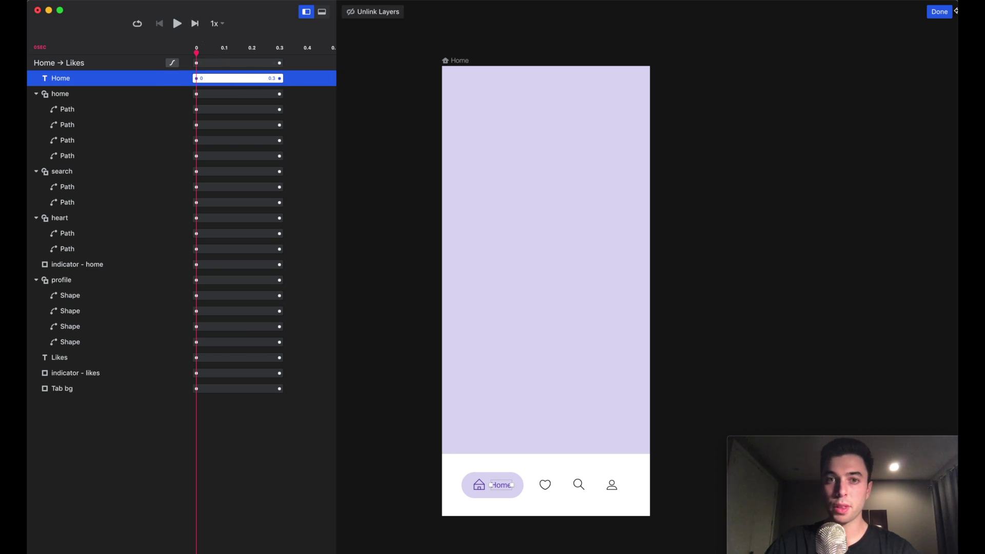
{"action": "left_click", "coordinate": [939, 11]}
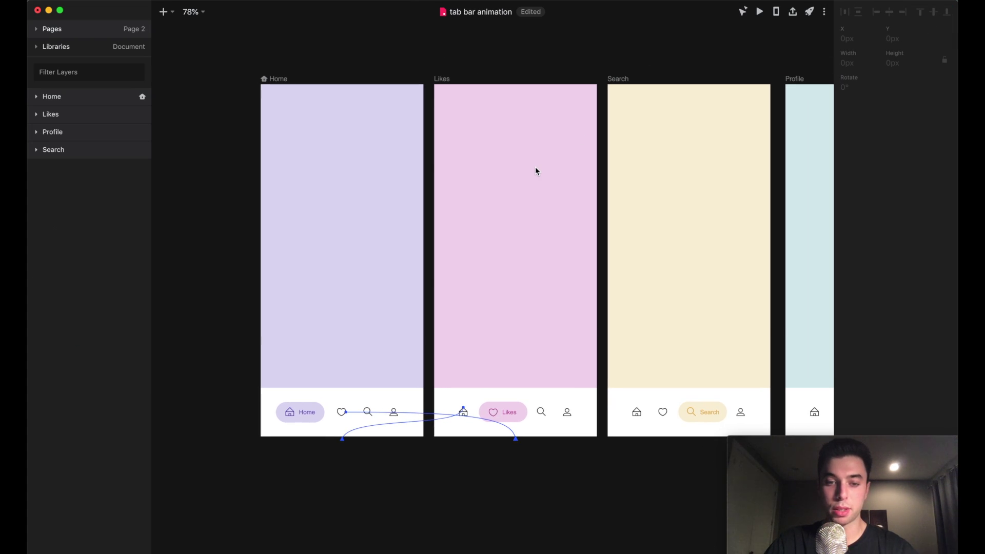
Scroll the canvas right to bring the Profile artboard into view.
{"action": "scroll", "coordinate": [645, 338], "scroll_direction": "right", "scroll_amount": 5}
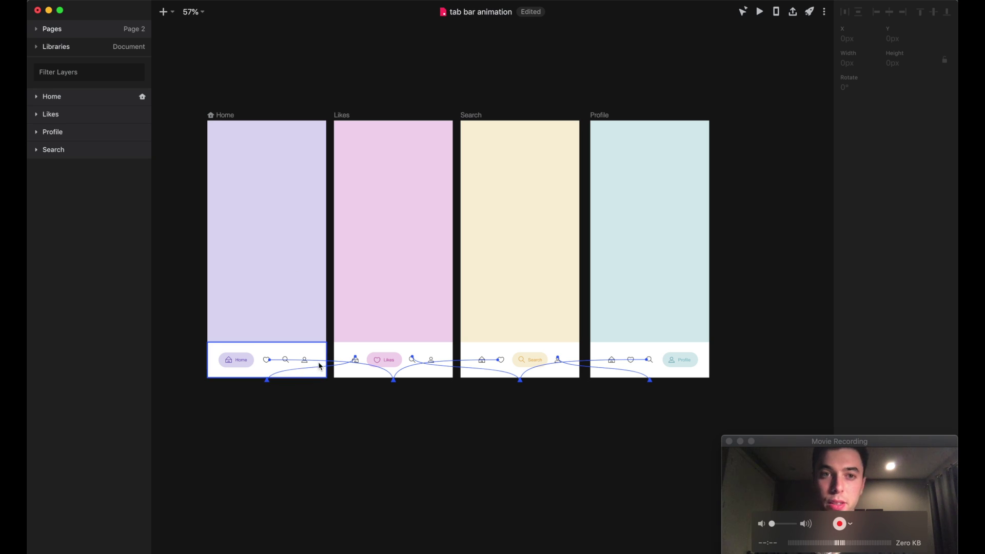
In a live preview, tap through Likes, Search, Profile and back to Home to check the sliding pill.
{"action": "left_click", "coordinate": [759, 13]}
{"action": "left_click", "coordinate": [408, 482]}
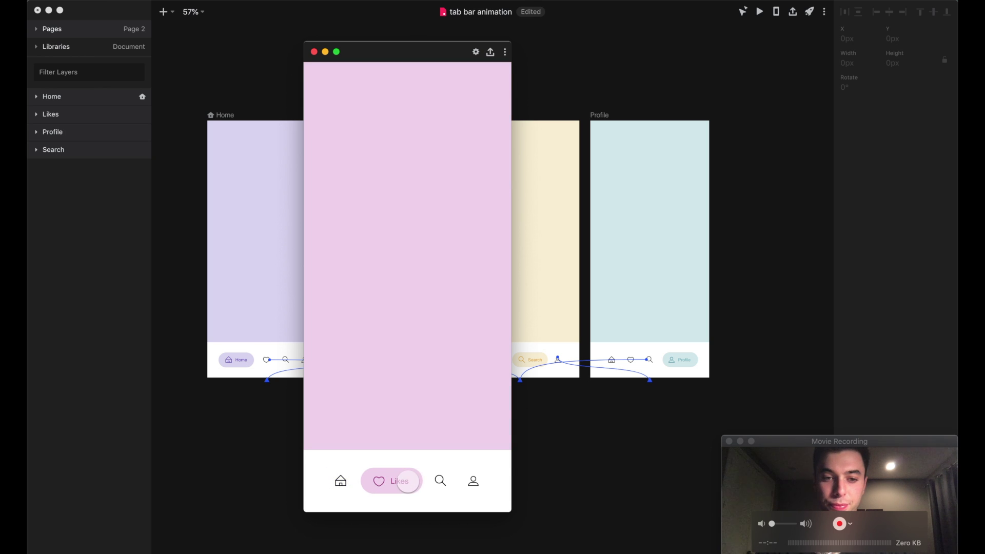
{"action": "left_click", "coordinate": [440, 481]}
{"action": "left_click", "coordinate": [473, 481]}
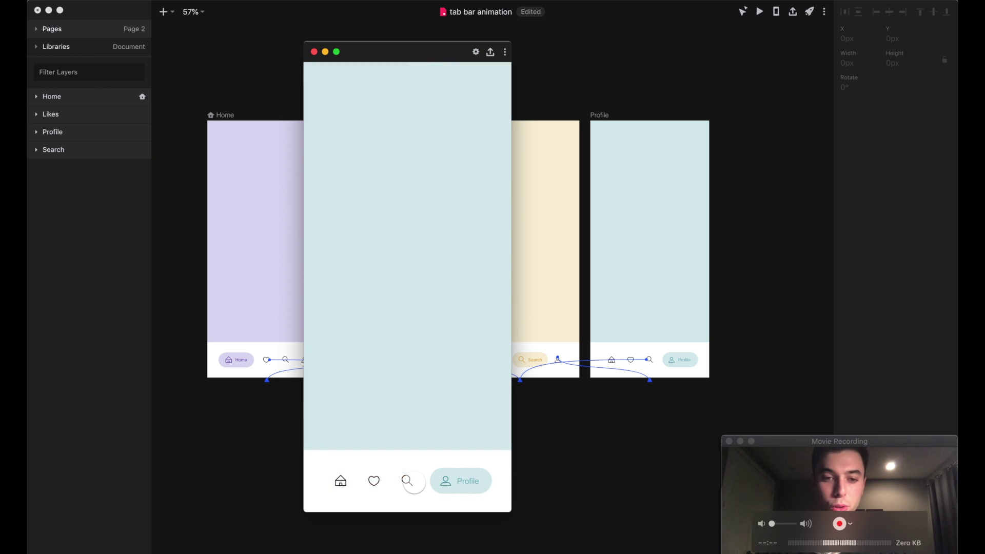
{"action": "left_click", "coordinate": [408, 481]}
{"action": "left_click", "coordinate": [370, 481]}
{"action": "left_click", "coordinate": [341, 481]}
{"action": "left_click", "coordinate": [384, 482]}
{"action": "left_click", "coordinate": [341, 481]}
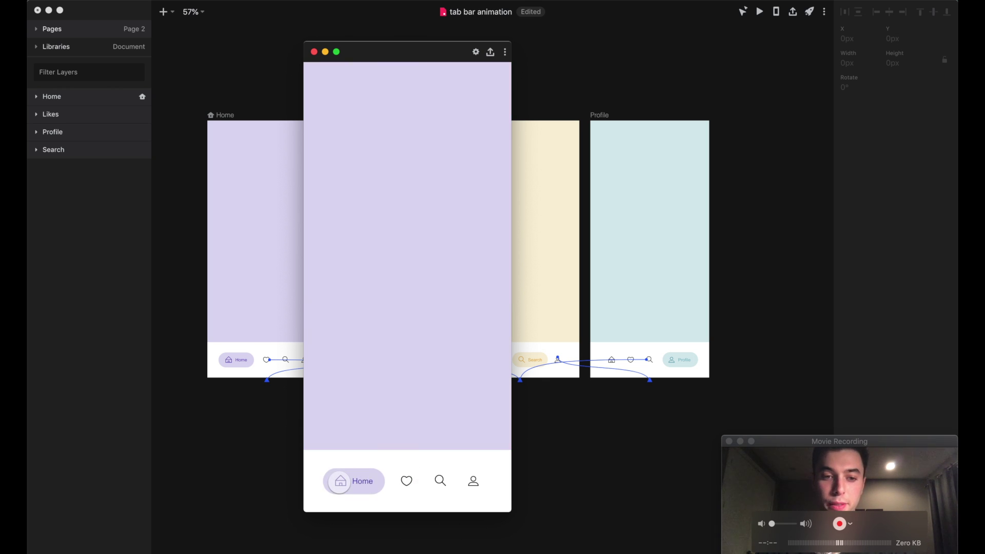